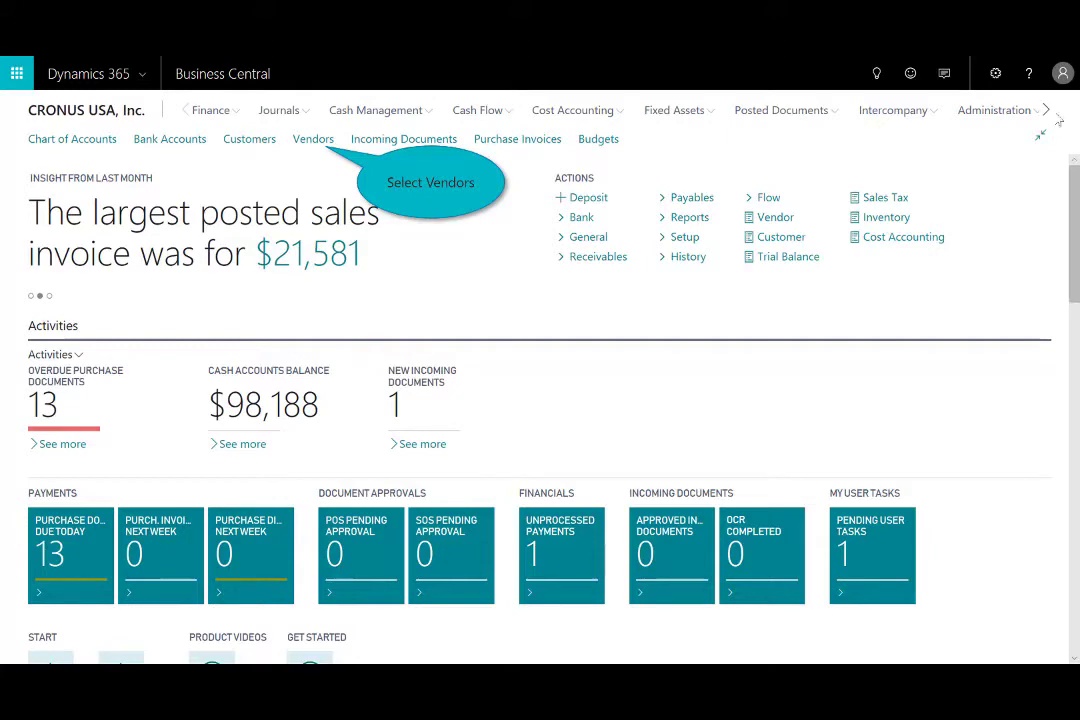
- Open Fabrikam, Inc.'s vendor card and create new purchase invoice 107212 from it
click(313, 140)
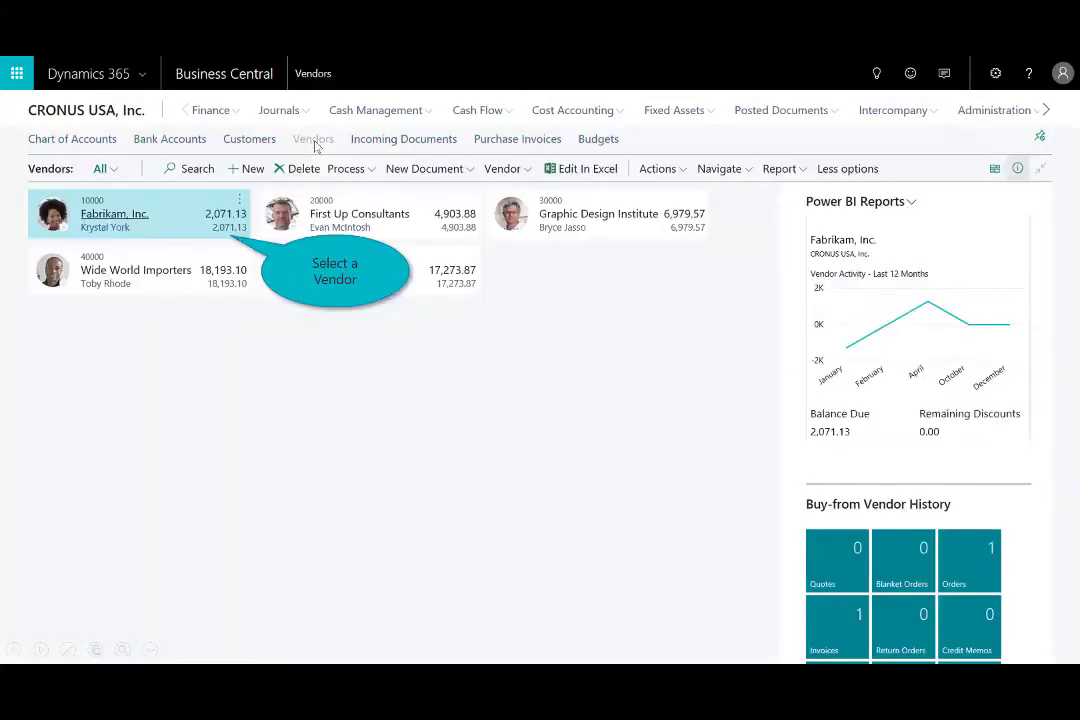
click(166, 218)
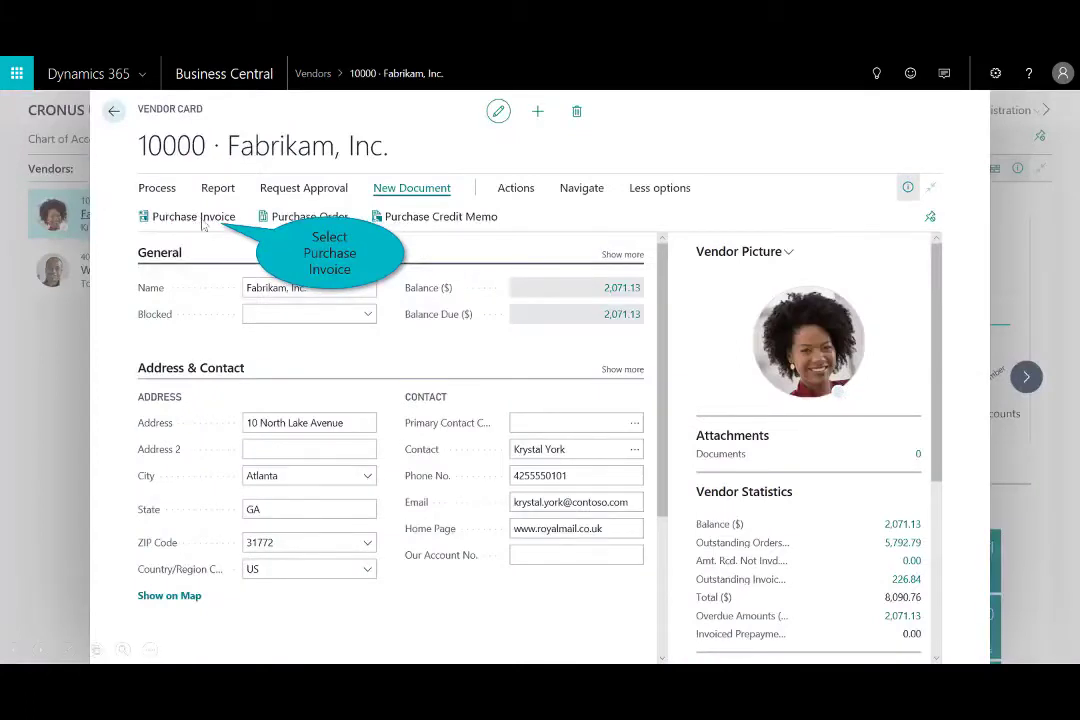
click(195, 217)
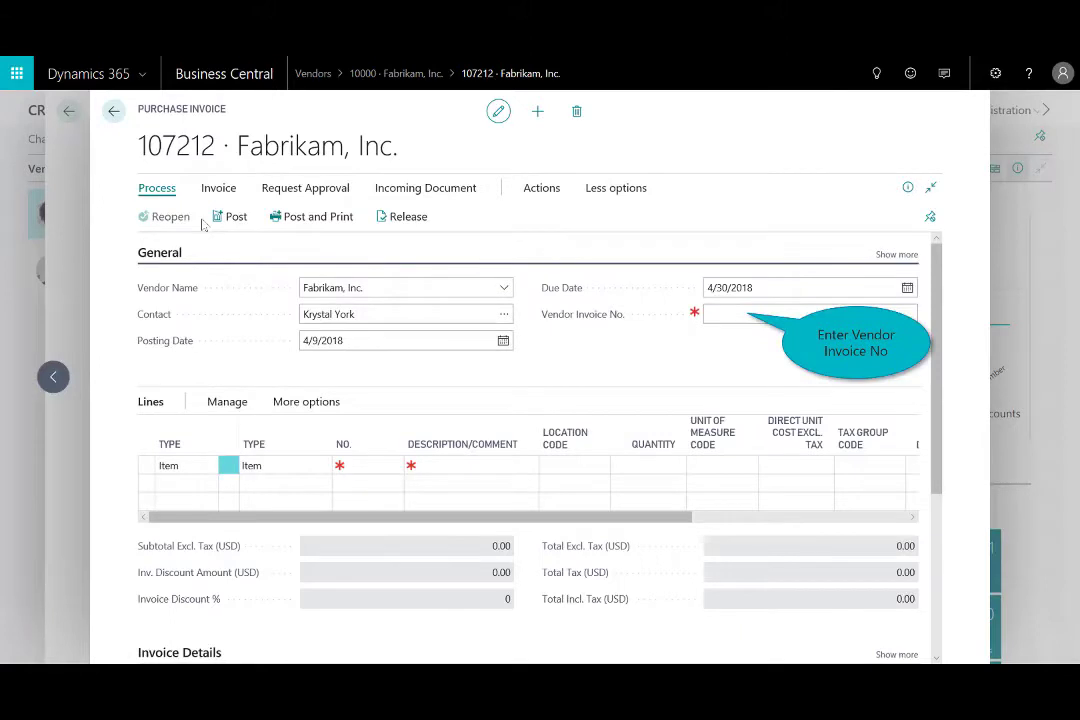
- Enter the vendor invoice number, add 20 LONDON Swivel Chairs, blue, plus the suggested 29 AMSTERDAM Lamps
click(735, 316)
text(102446)
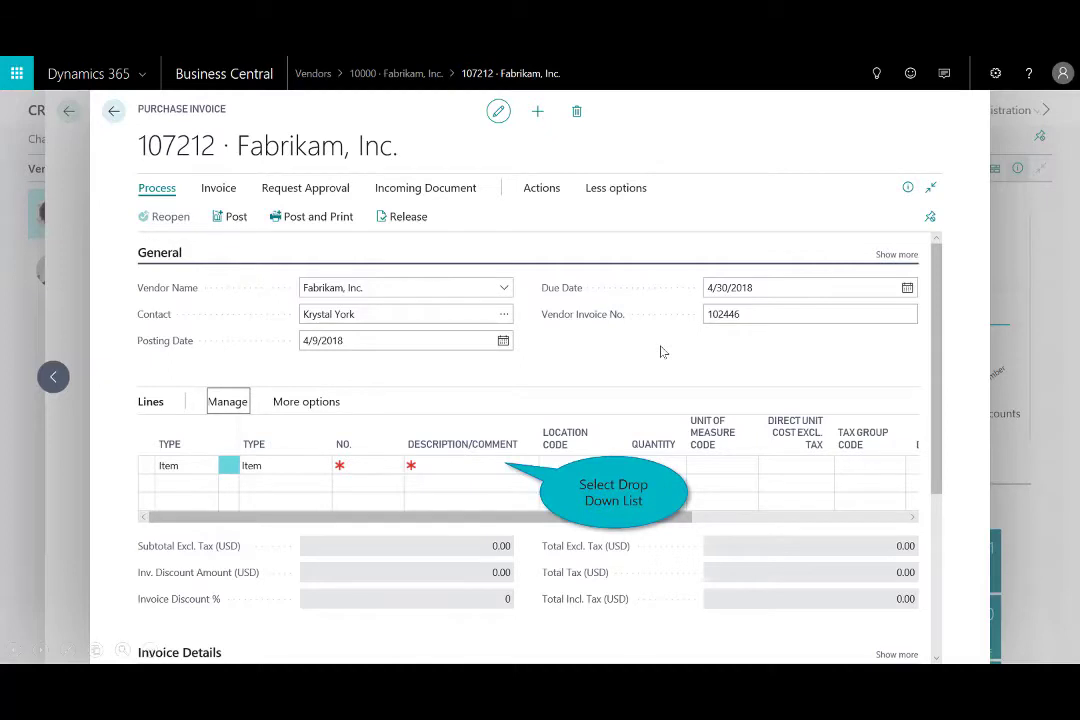
click(495, 468)
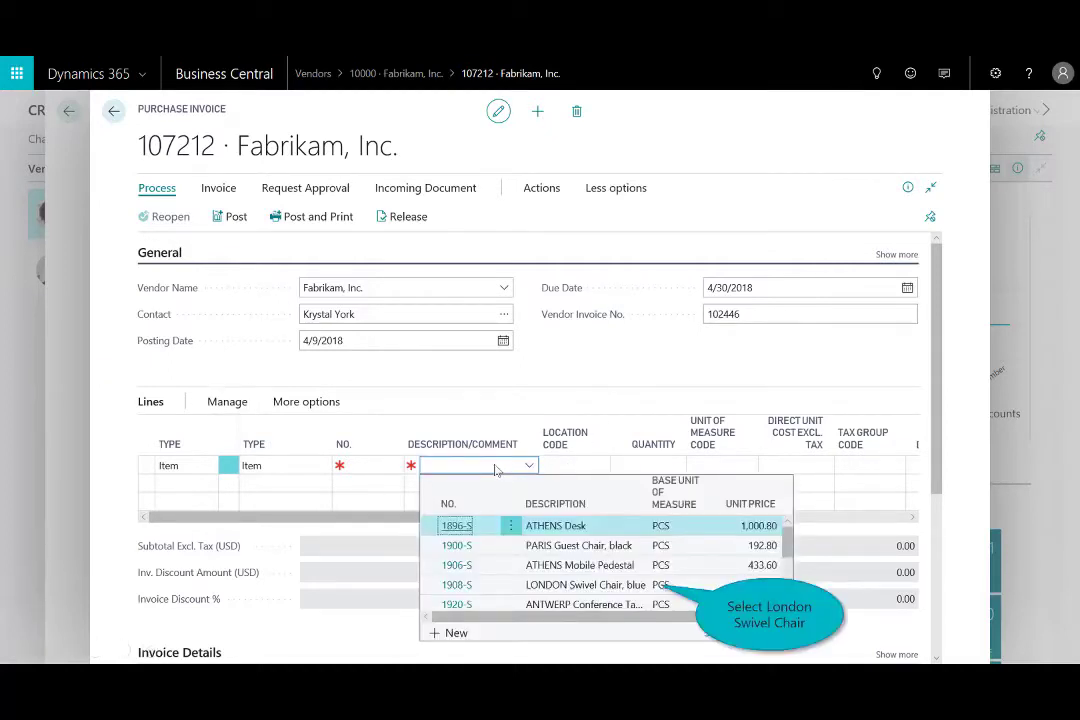
click(594, 588)
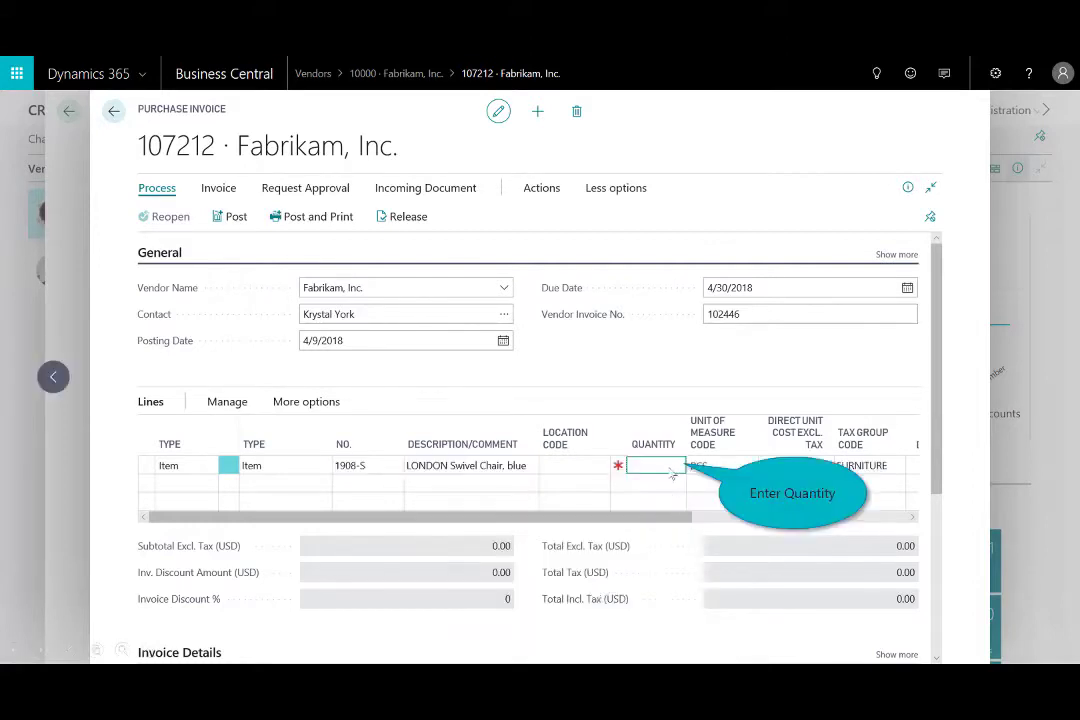
text(20)
key(Tab)
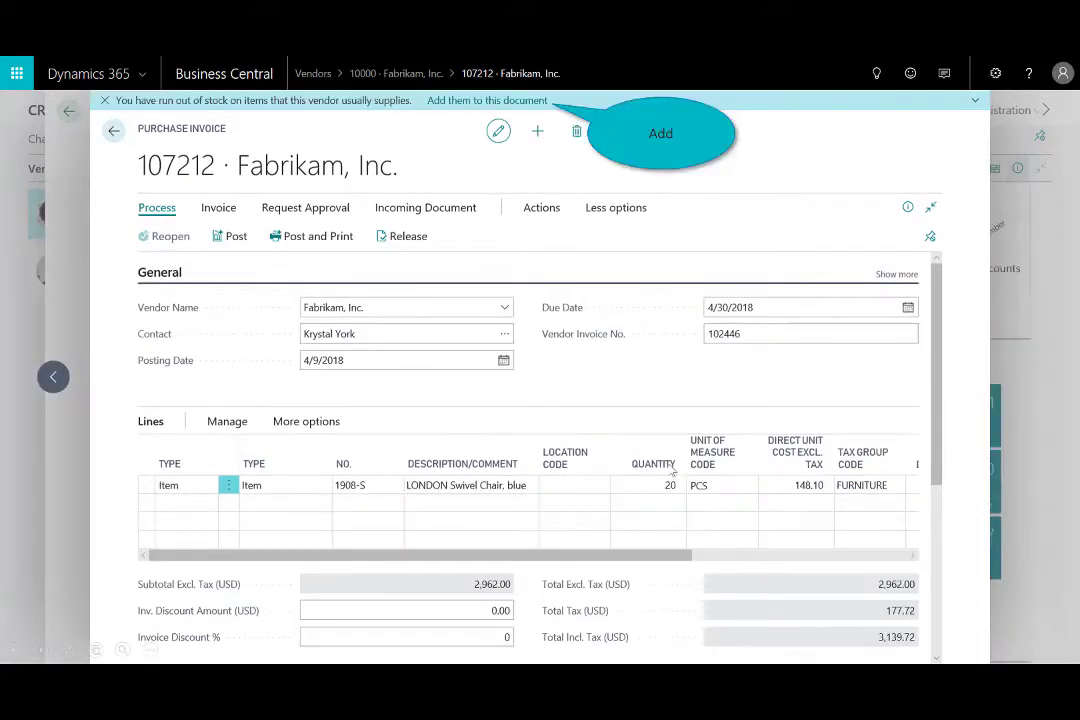
click(509, 101)
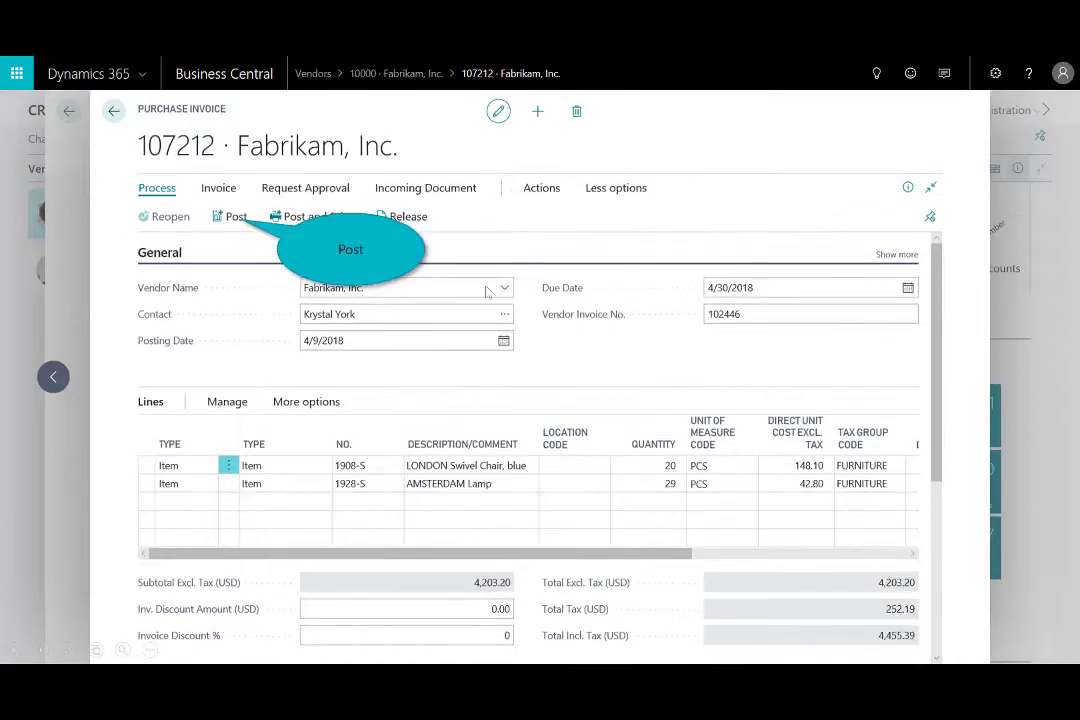
- Post the invoice as 108209, preview its printout, then close the preview
click(232, 220)
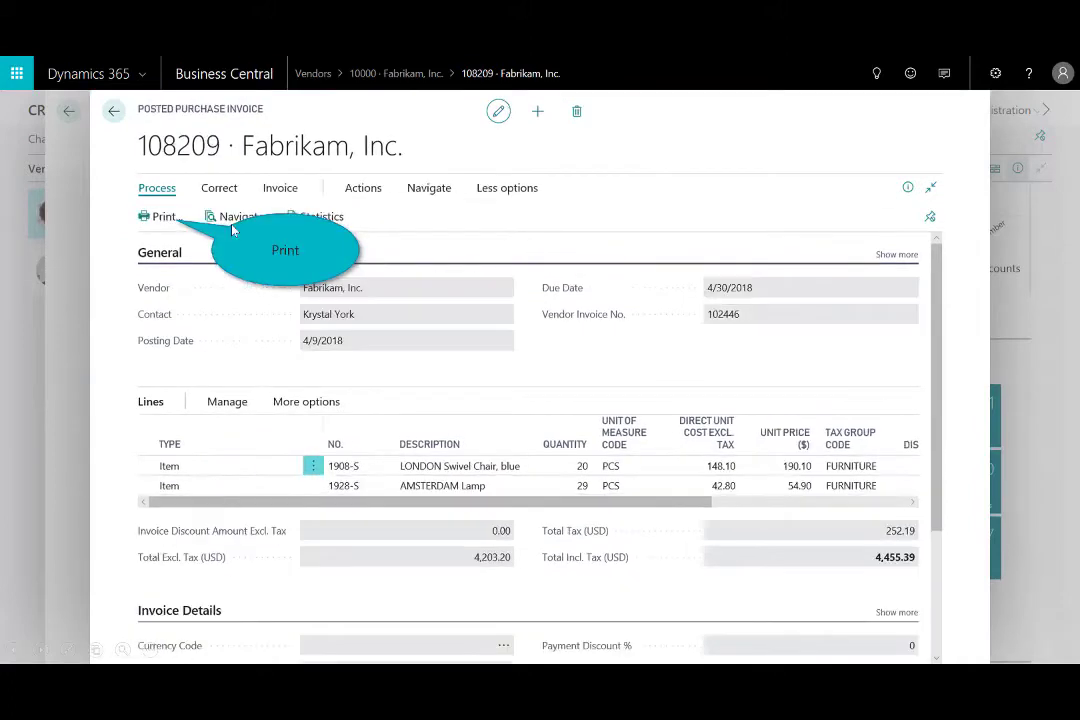
click(161, 218)
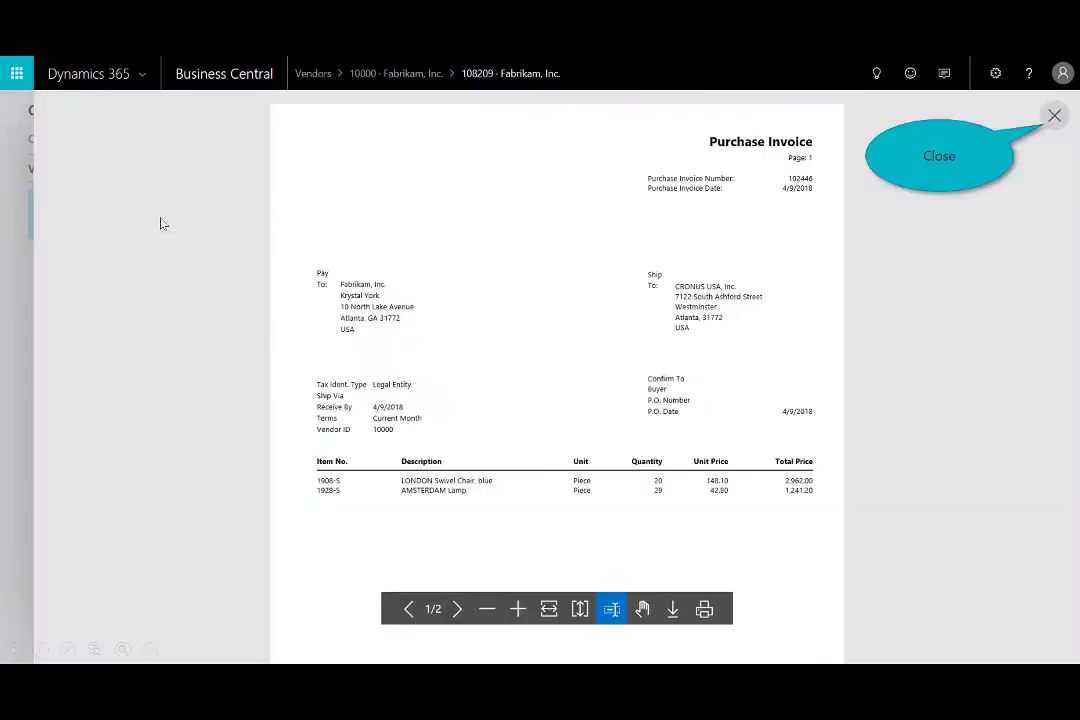
click(1055, 116)
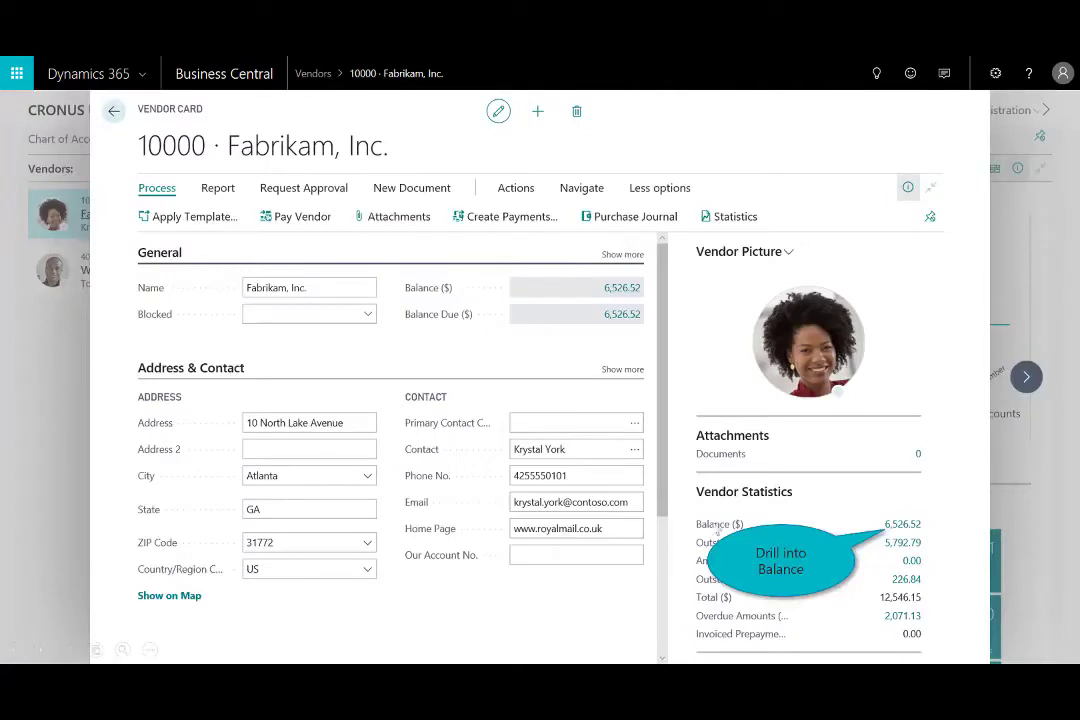
- Drill into the 6,526.52 balance to view Fabrikam's vendor ledger entries, including invoice 108209
click(903, 524)
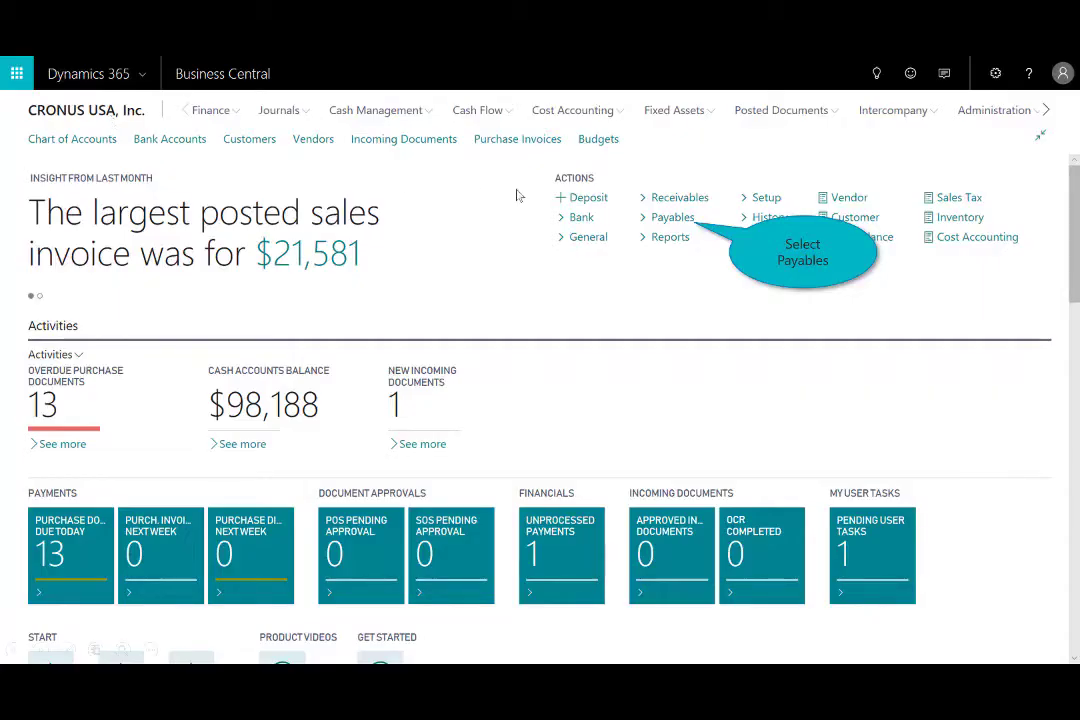
- Open the PMT REG payment journal and choose vendor 10000, Fabrikam, Inc. as the payee
click(686, 218)
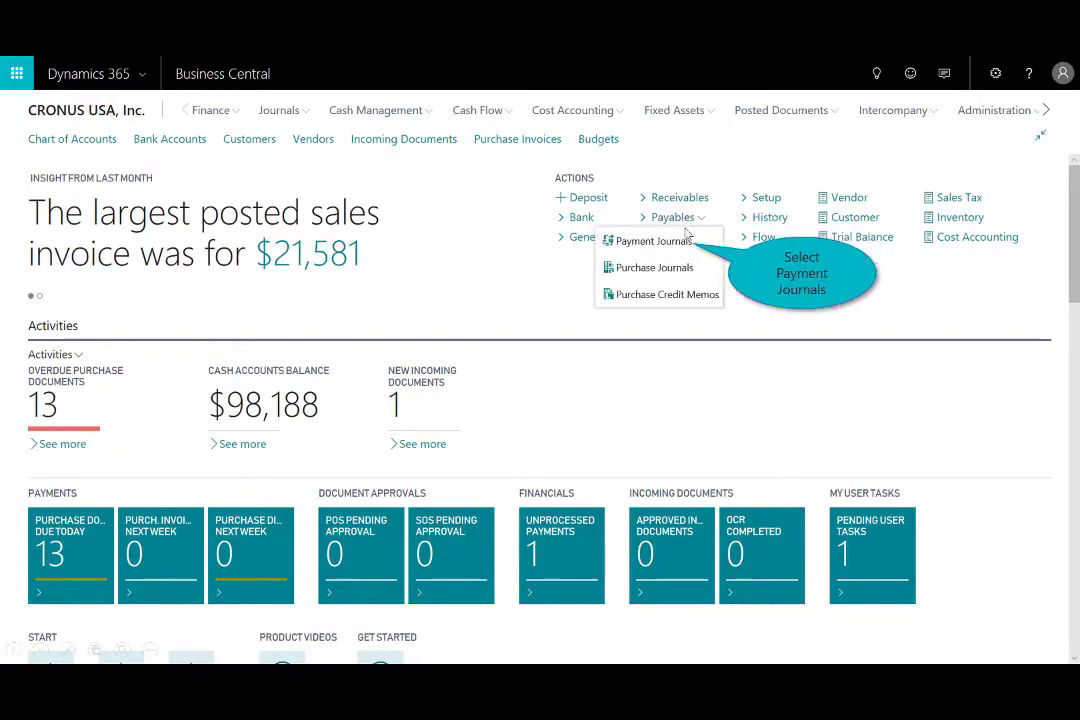
click(684, 244)
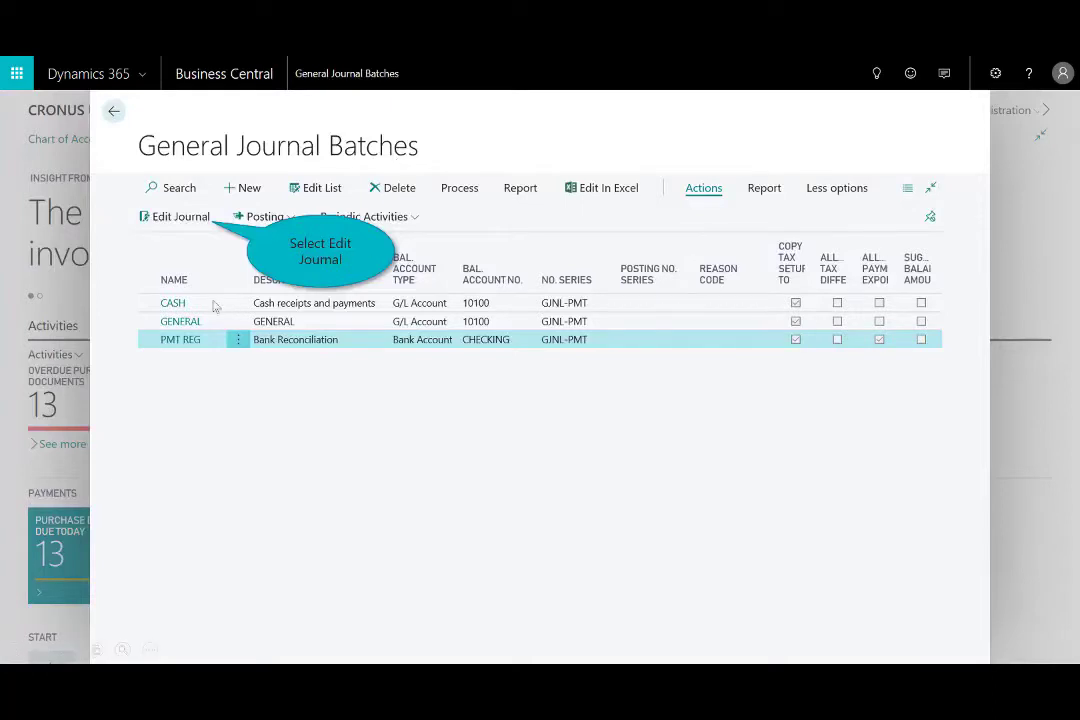
click(165, 216)
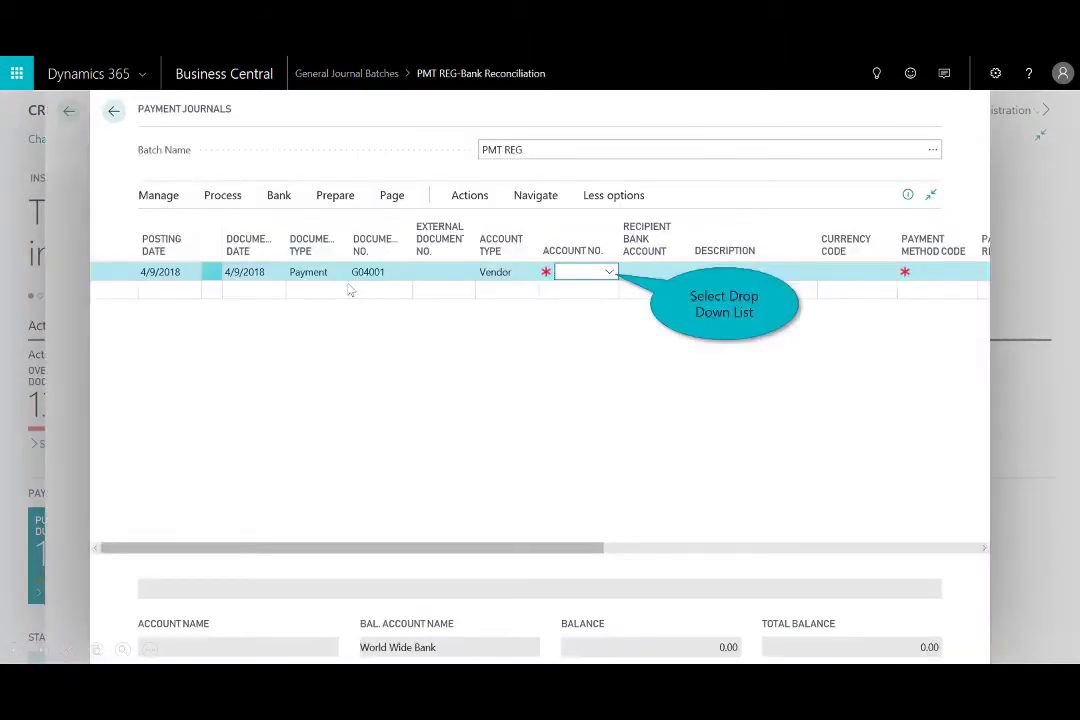
click(610, 272)
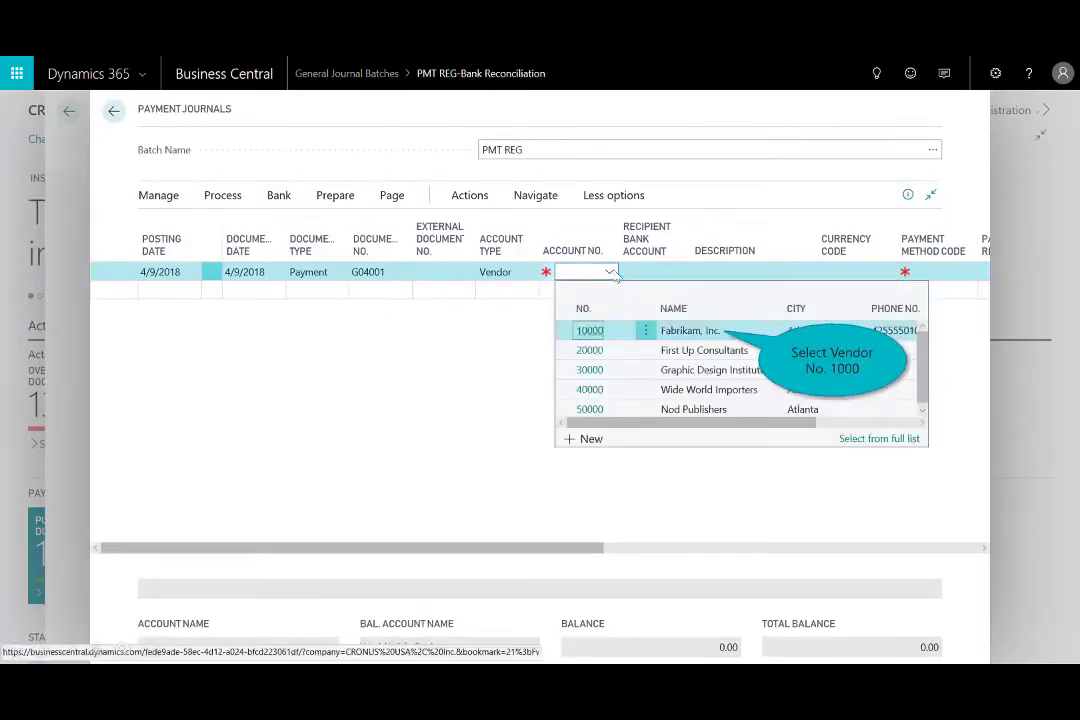
click(681, 337)
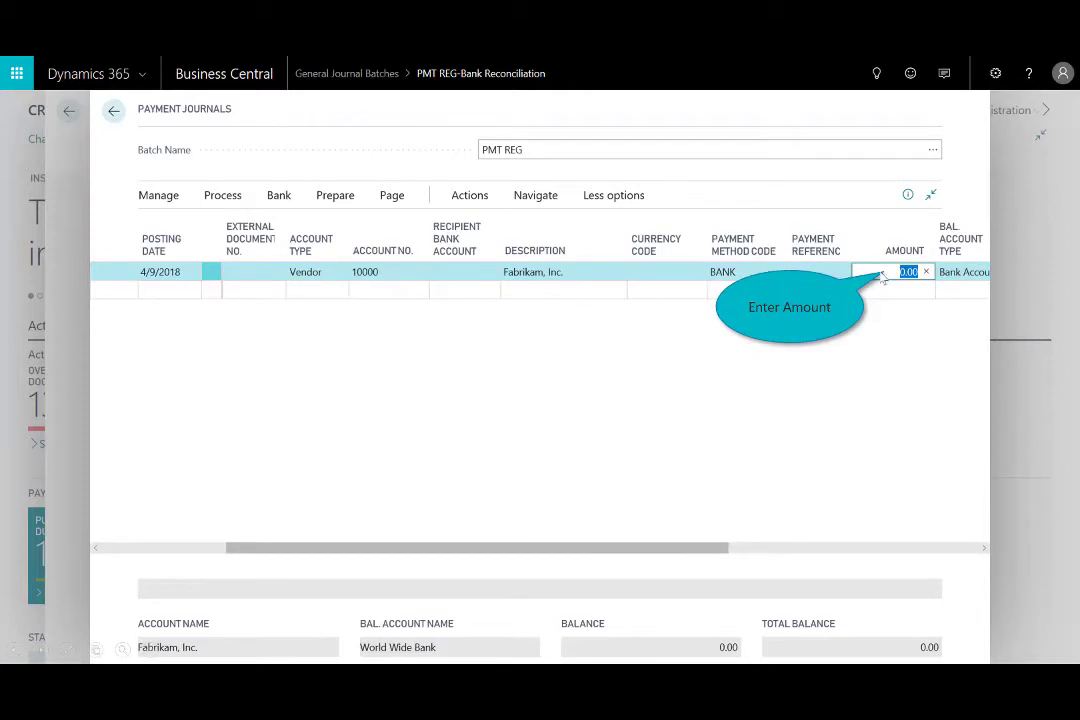
- Enter the 4,455.39 amount, apply it to invoice 108209, and post the journal
text(4455.39)
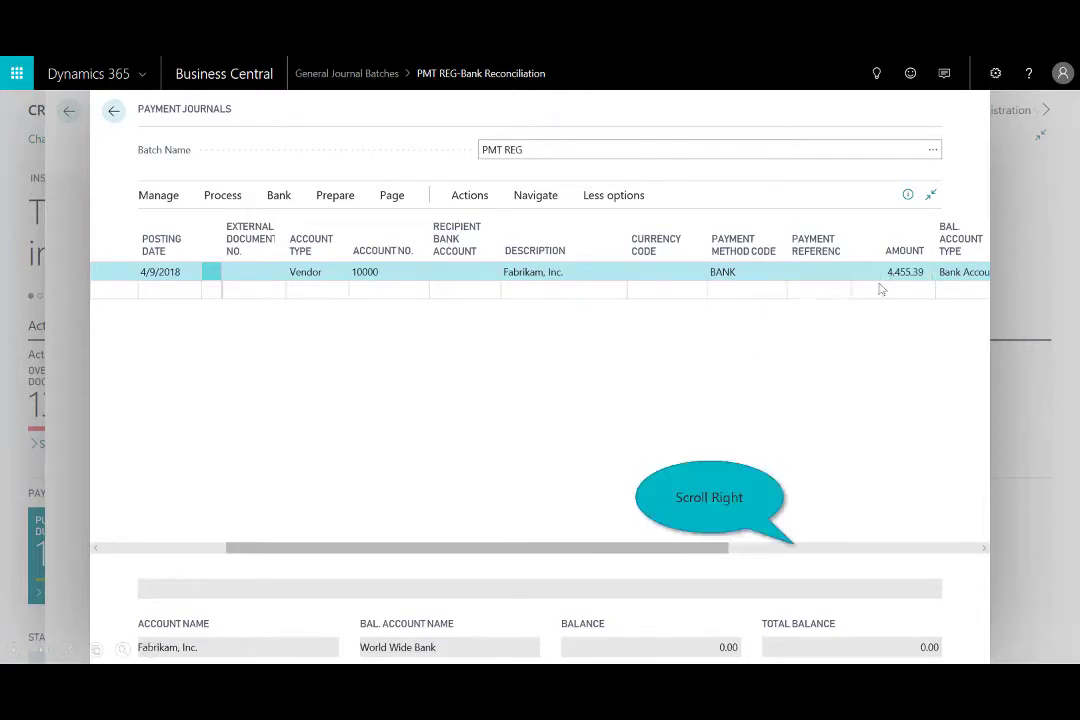
click(792, 549)
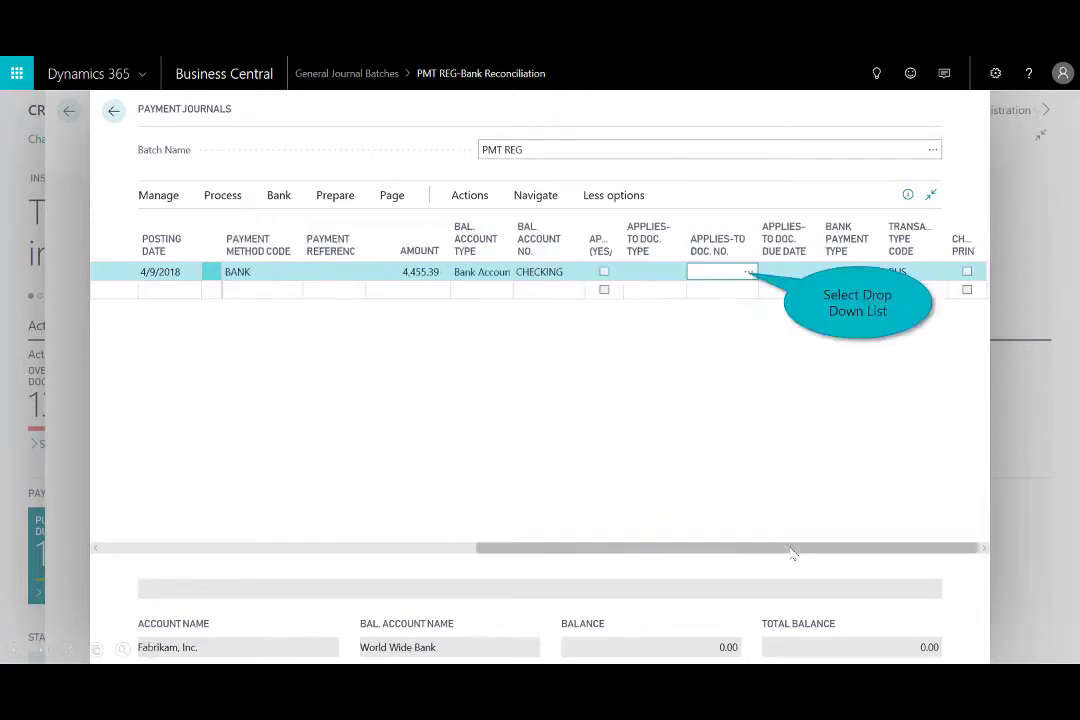
click(756, 275)
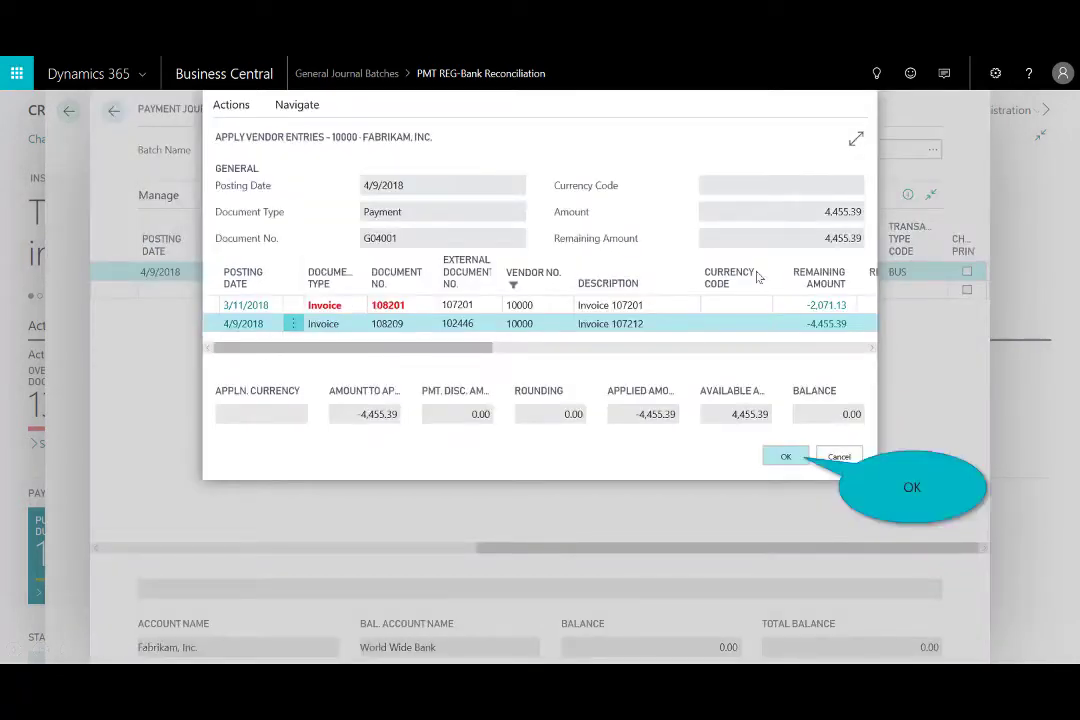
click(785, 458)
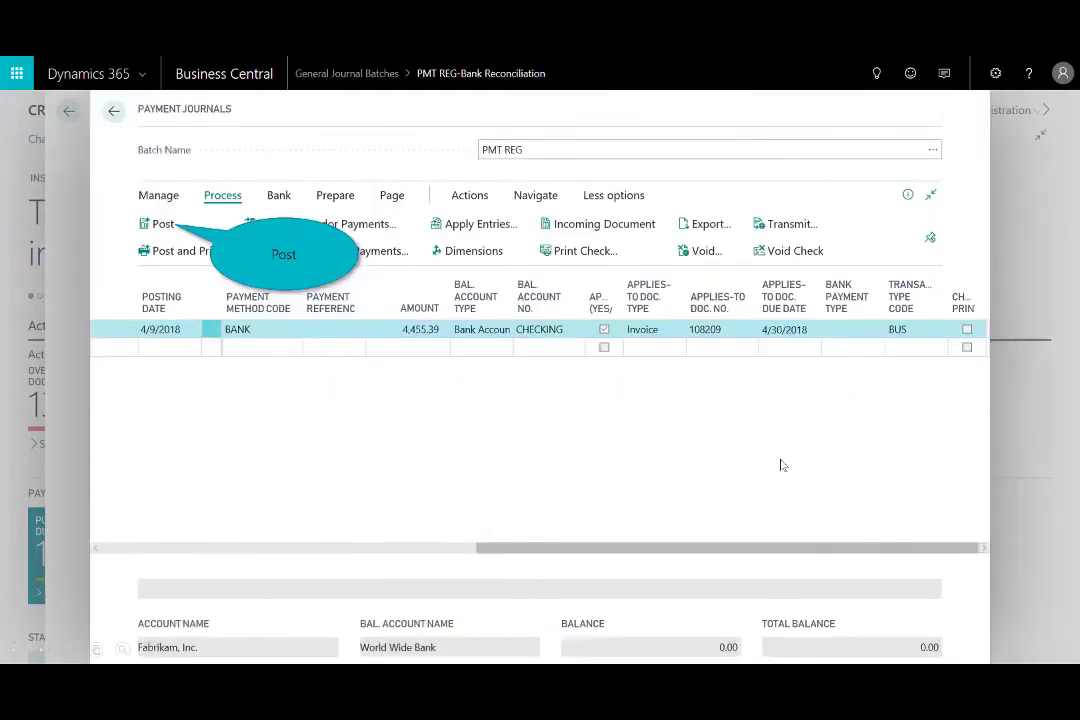
click(152, 225)
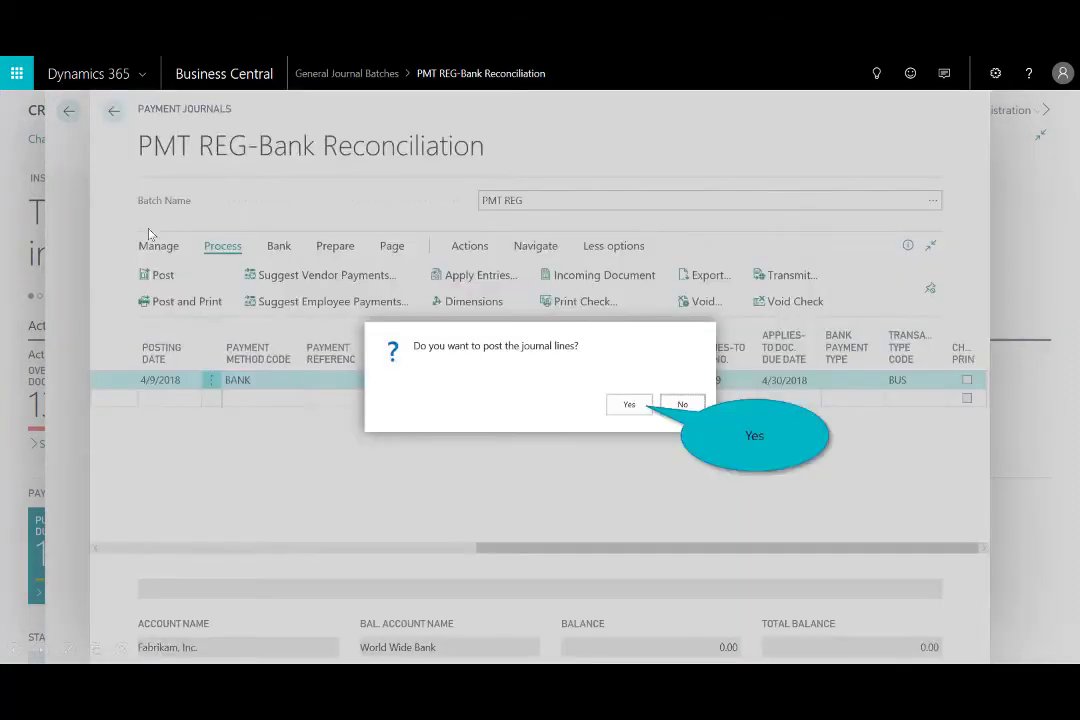
click(628, 404)
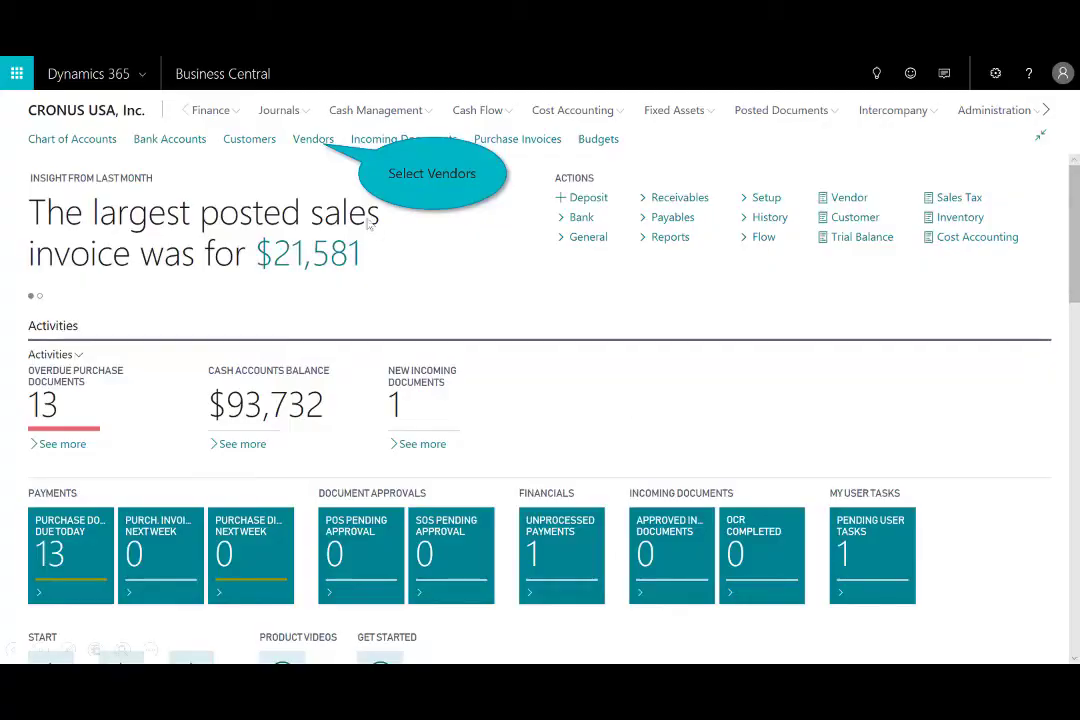
- From Fabrikam's posted purchase invoices, select rows 108209 through 108048 and copy them
click(310, 140)
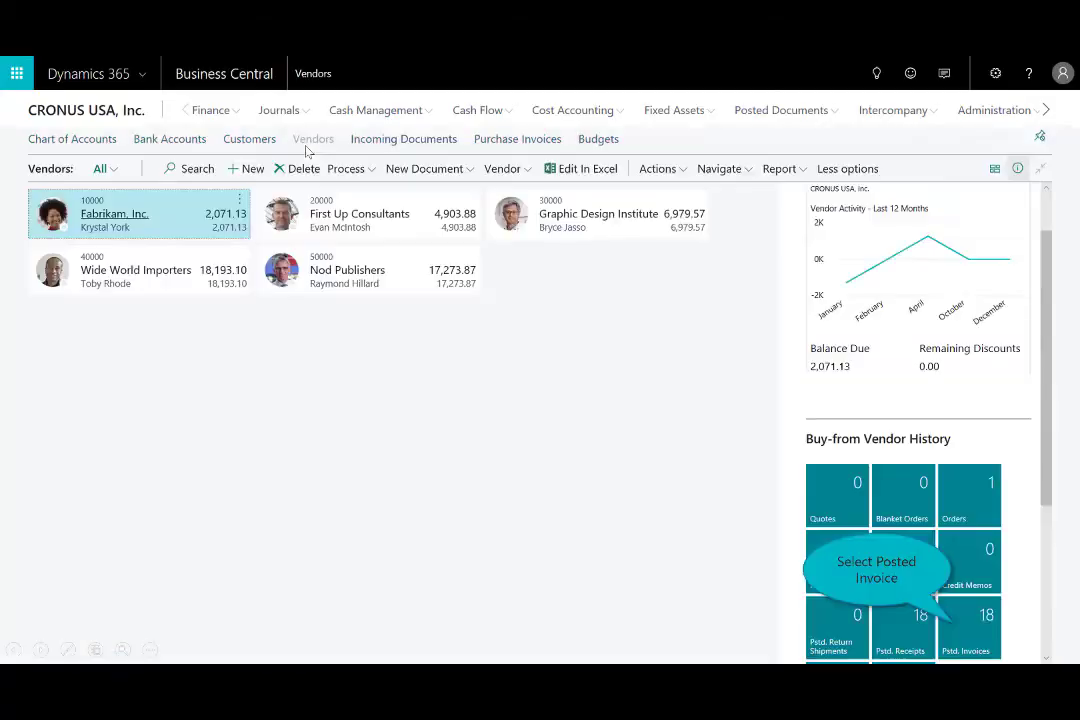
click(979, 640)
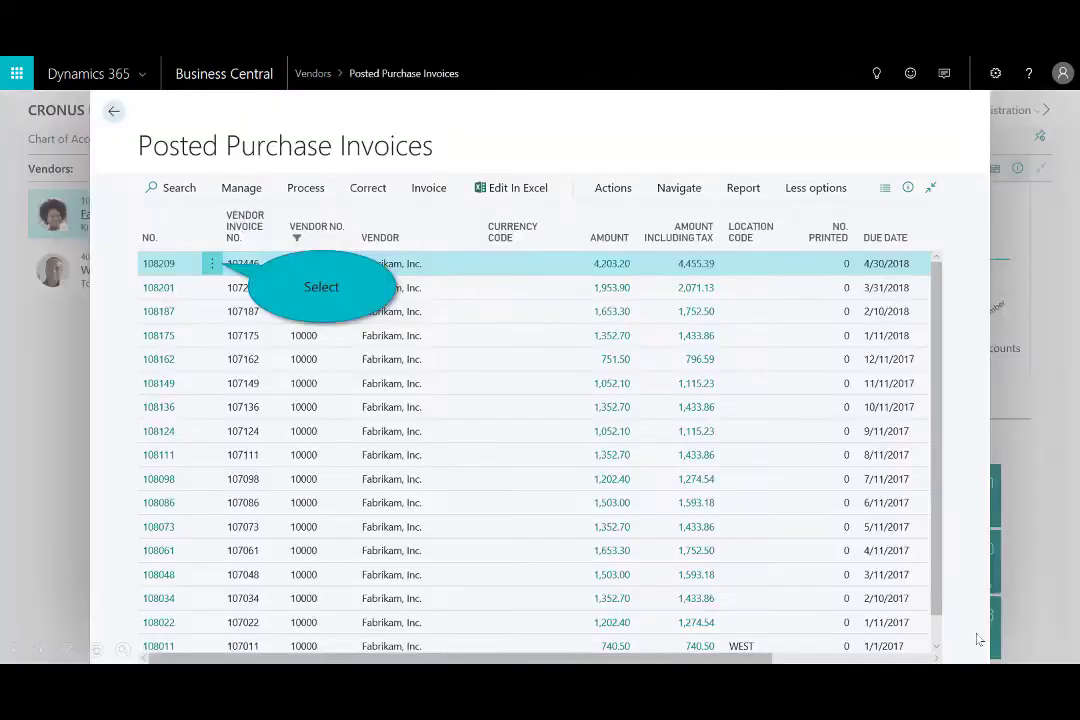
click(172, 270)
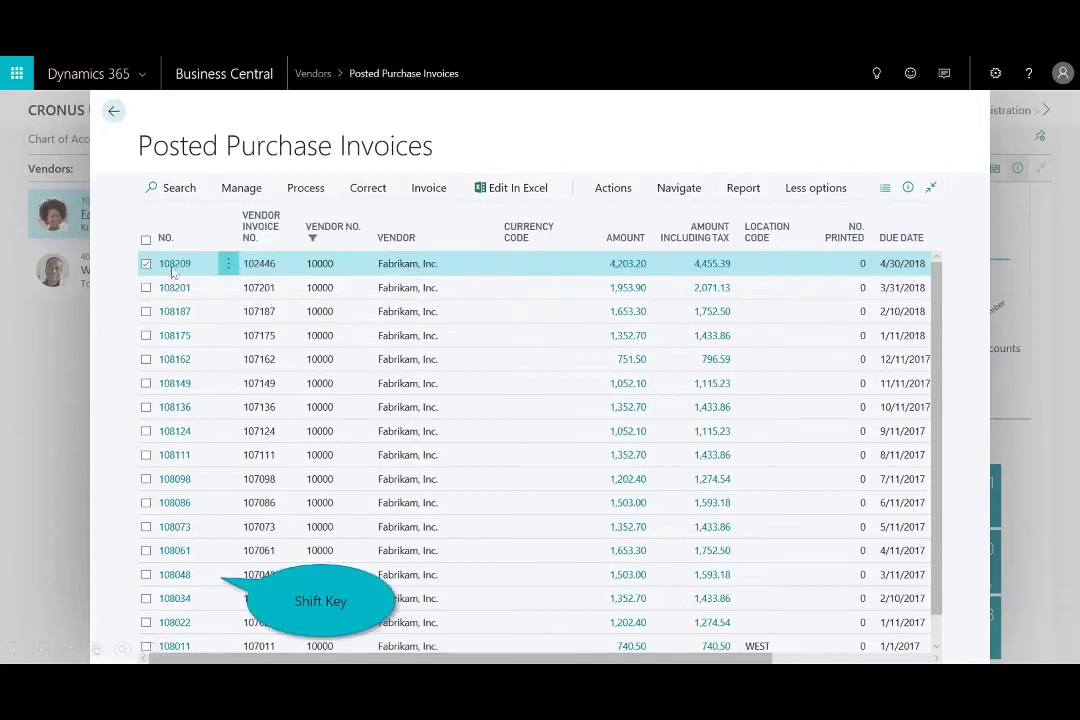
shift+click(199, 582)
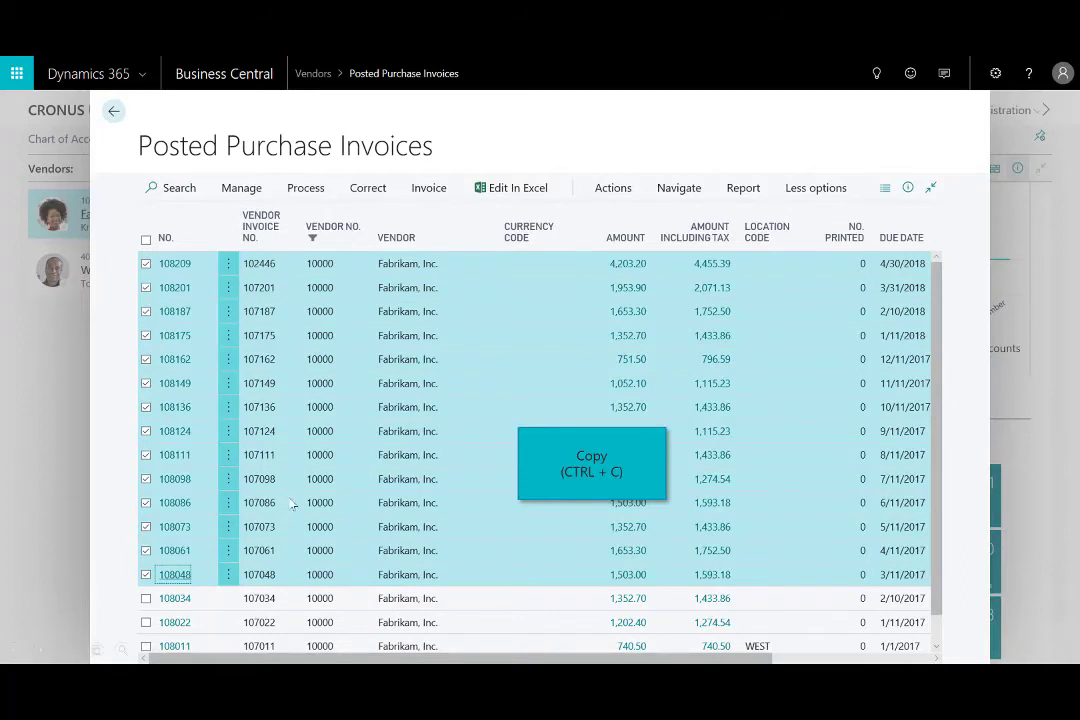
key(ctrl+c)
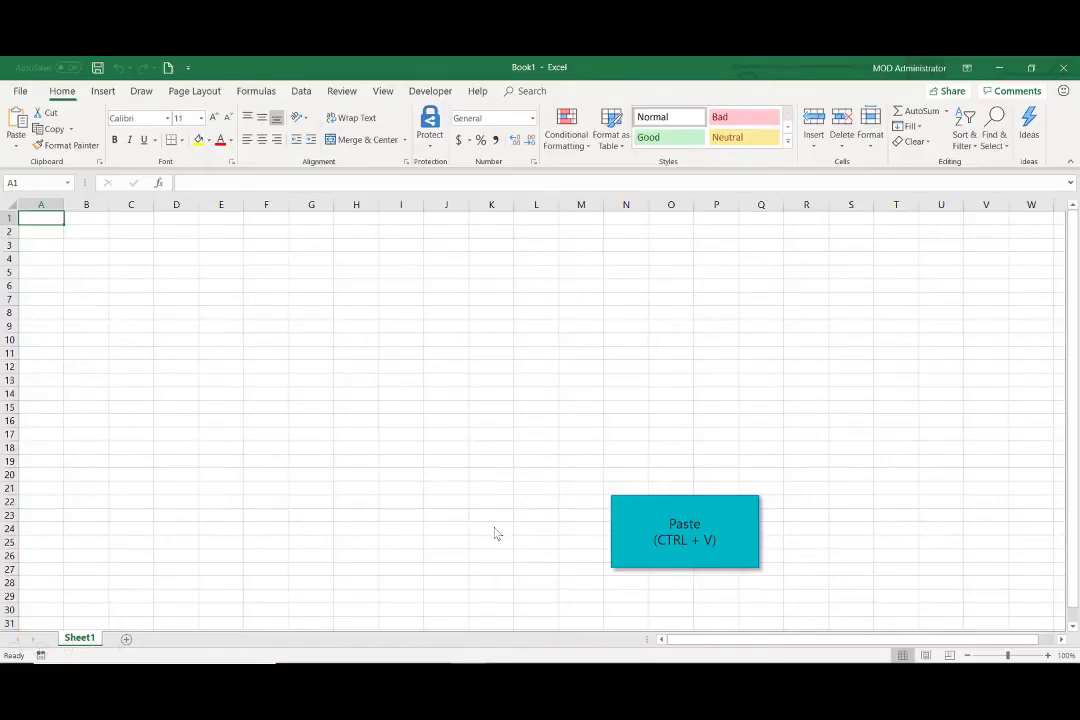
- Paste the fourteen copied invoice rows into cell A1 of Book1
key(ctrl+v)
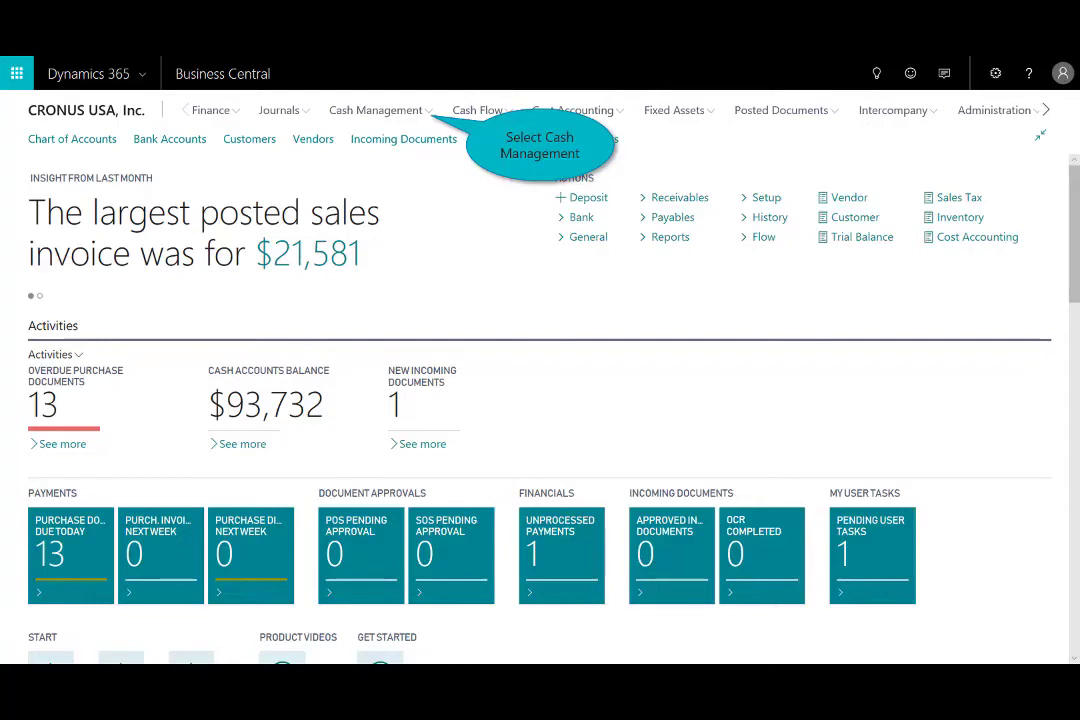
- Open PMT REG from Cash Management's payment journals and run Suggest Vendor Payments
click(424, 113)
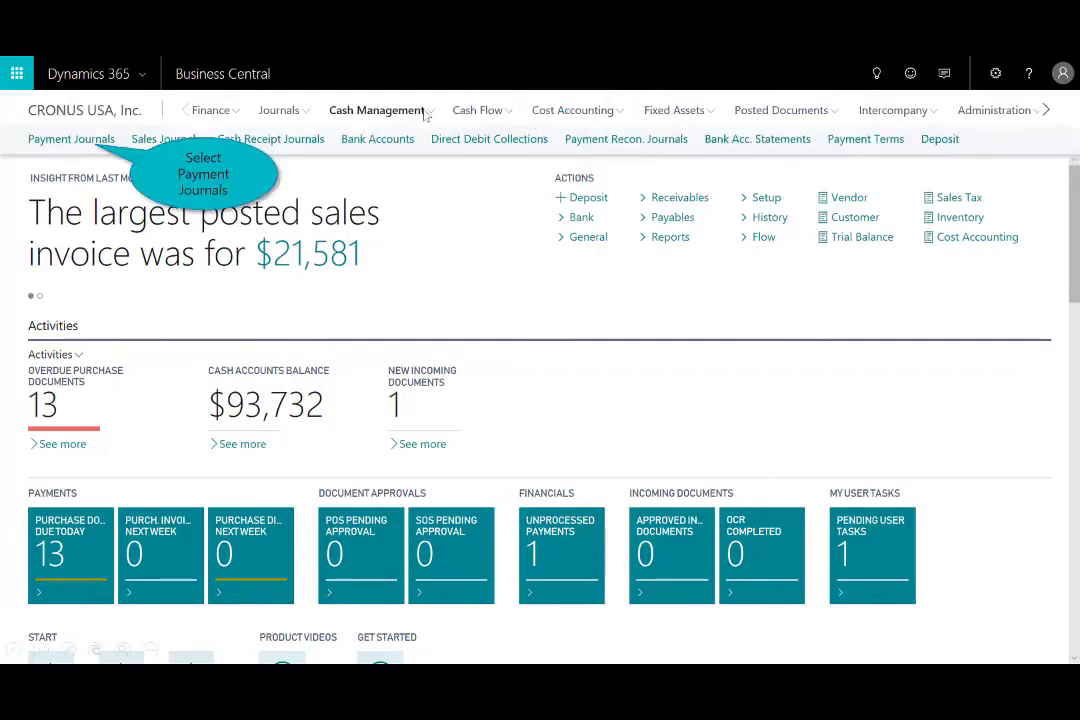
click(60, 140)
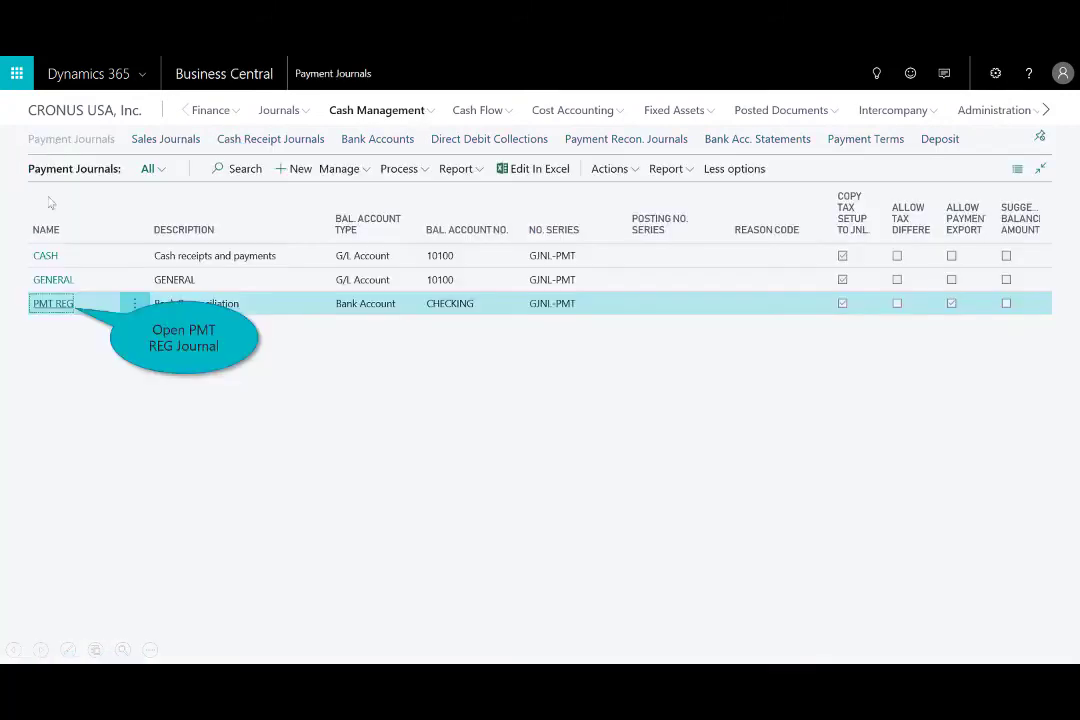
click(56, 306)
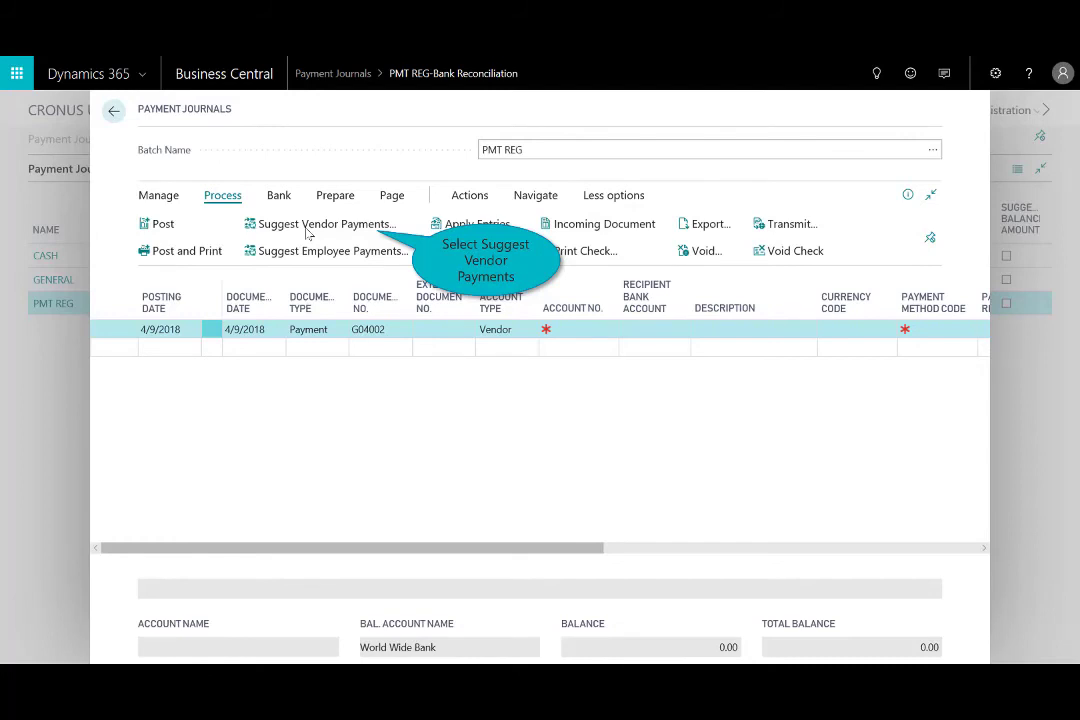
click(316, 224)
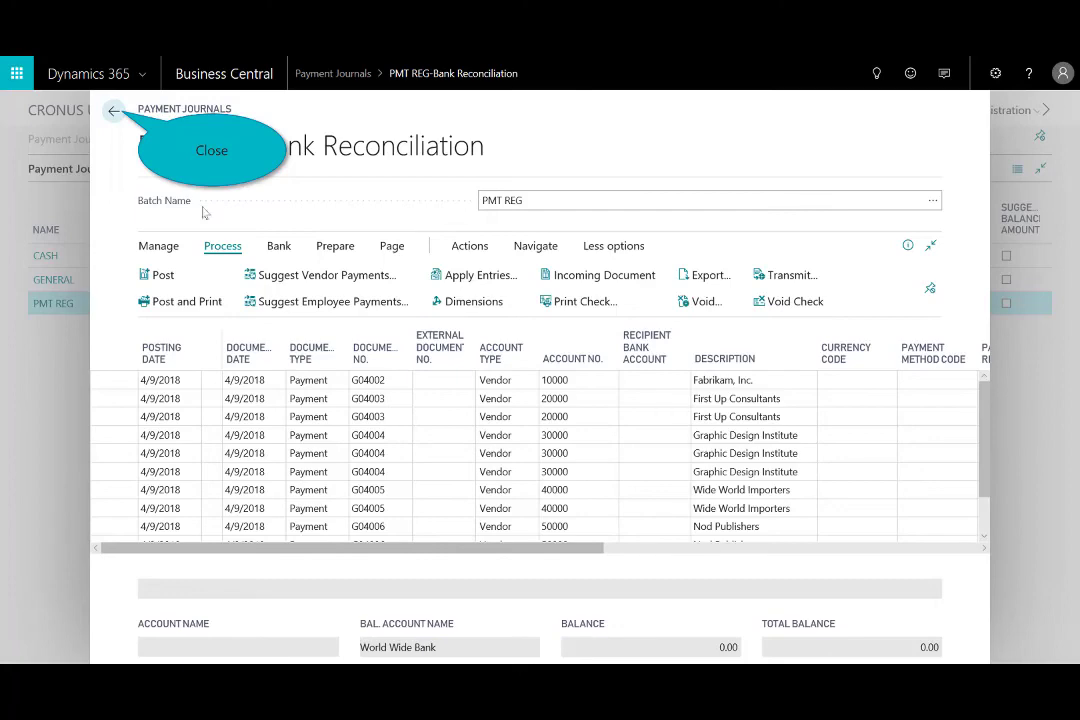
- Leave the PMT REG payment journal via the back arrow
click(112, 110)
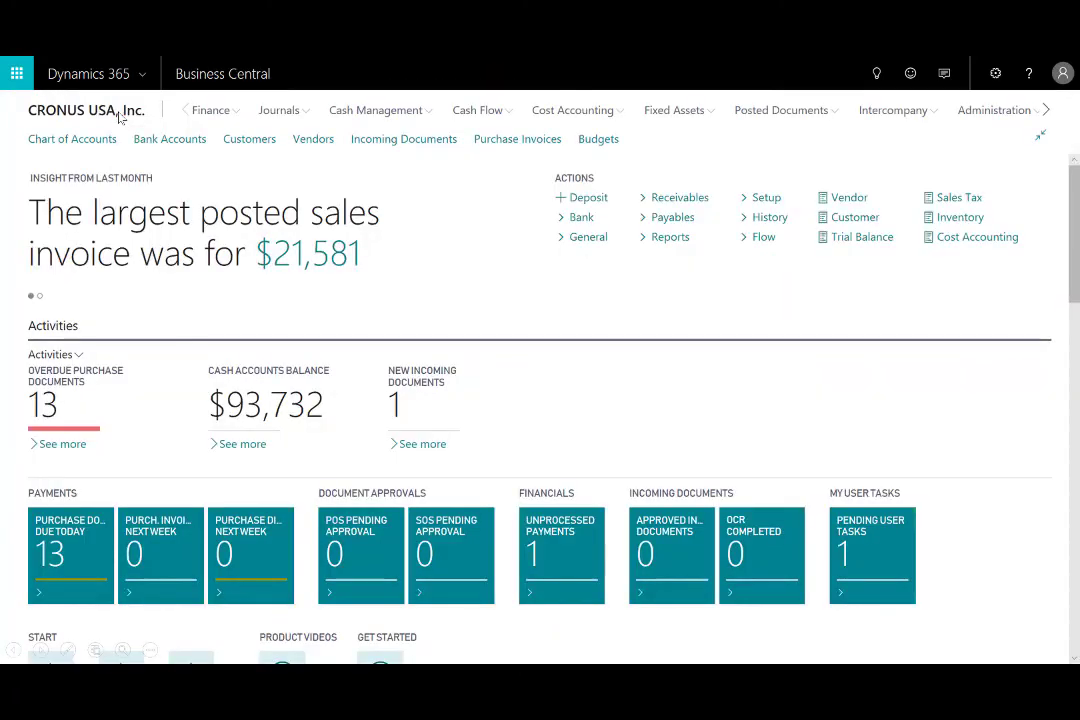